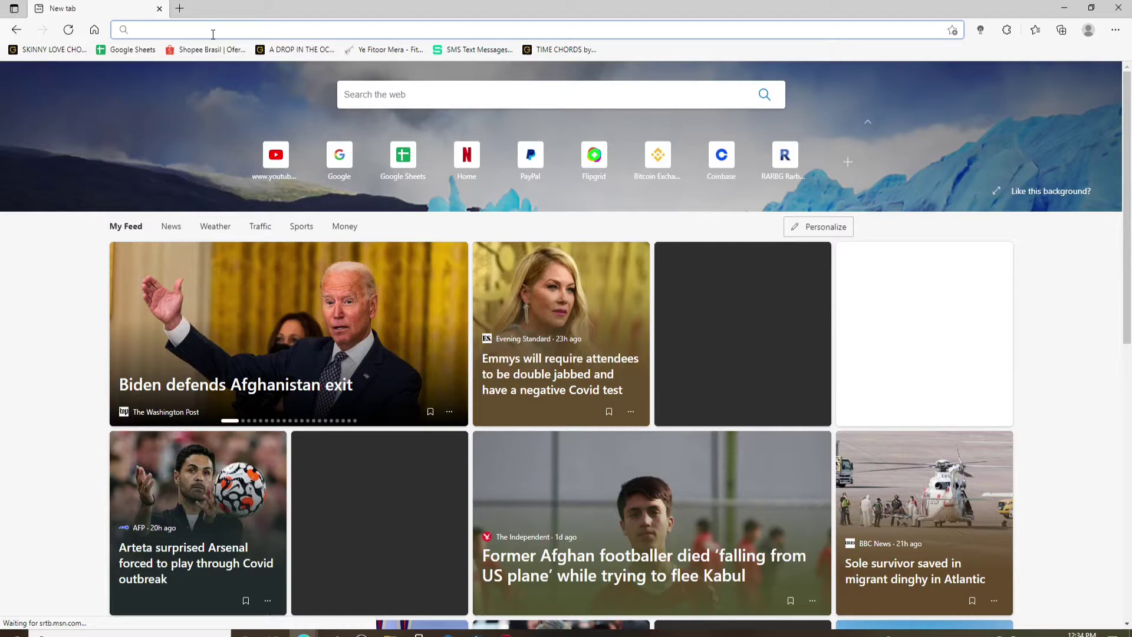
type("www.deutschebank.co.in")
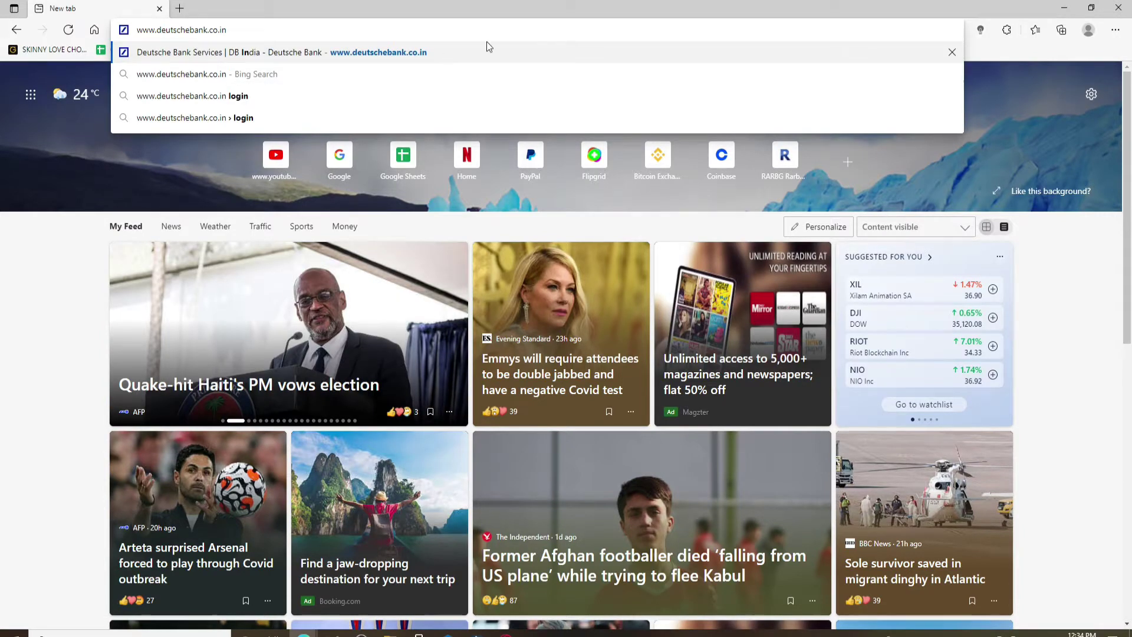
key("Return")
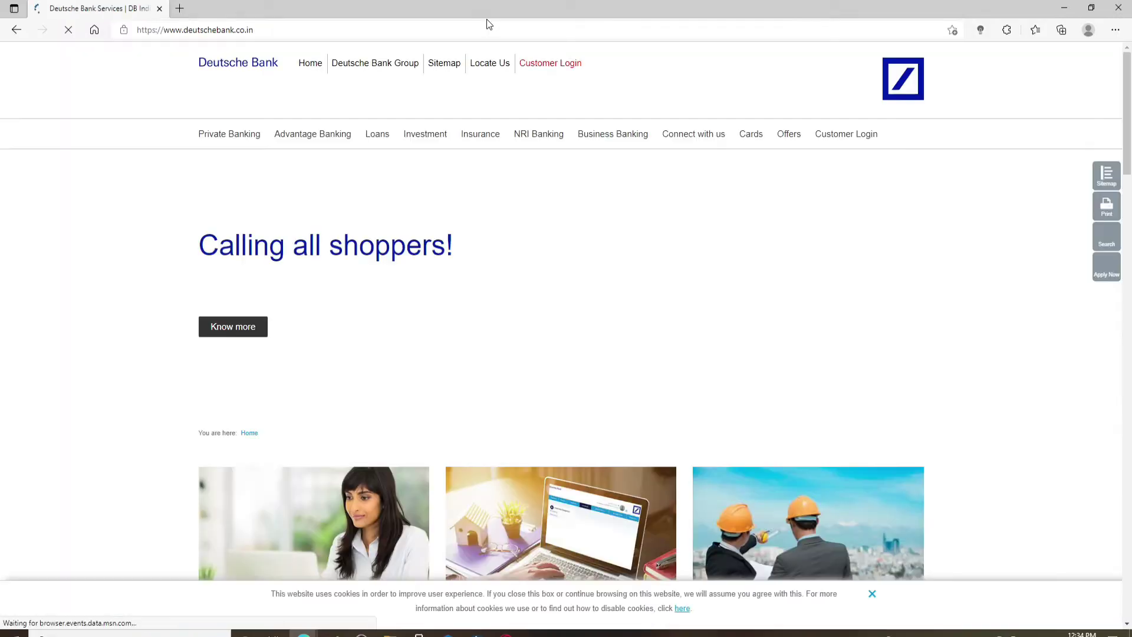
scroll(533, 402, "down", 6)
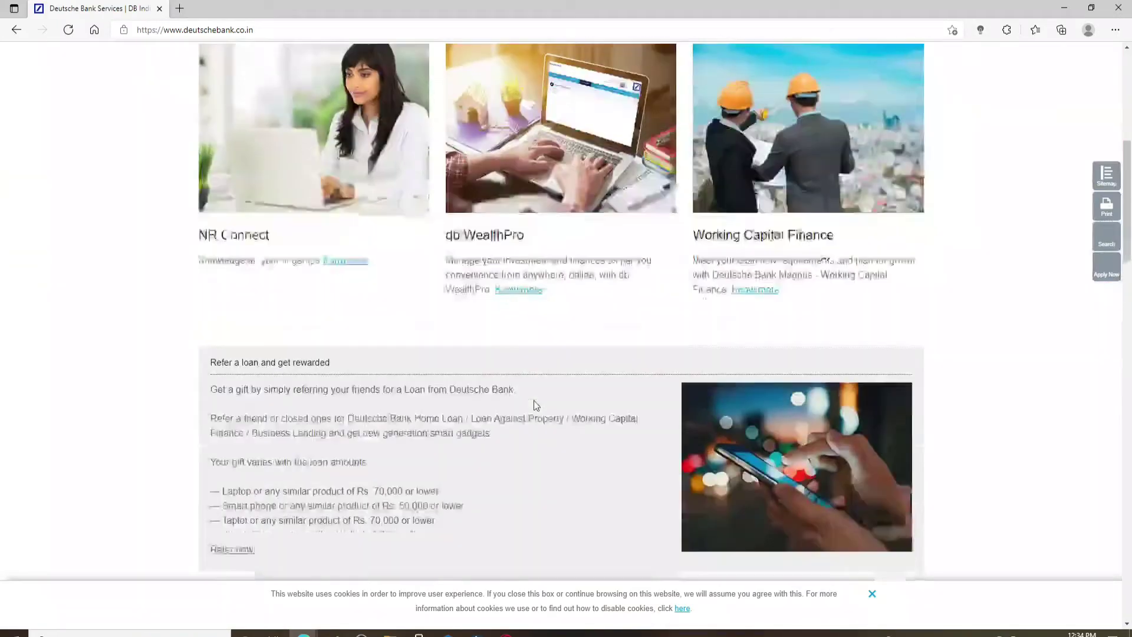
scroll(534, 401, "down", 4)
scroll(534, 401, "down", 3)
scroll(533, 400, "up", 6)
scroll(534, 401, "up", 6)
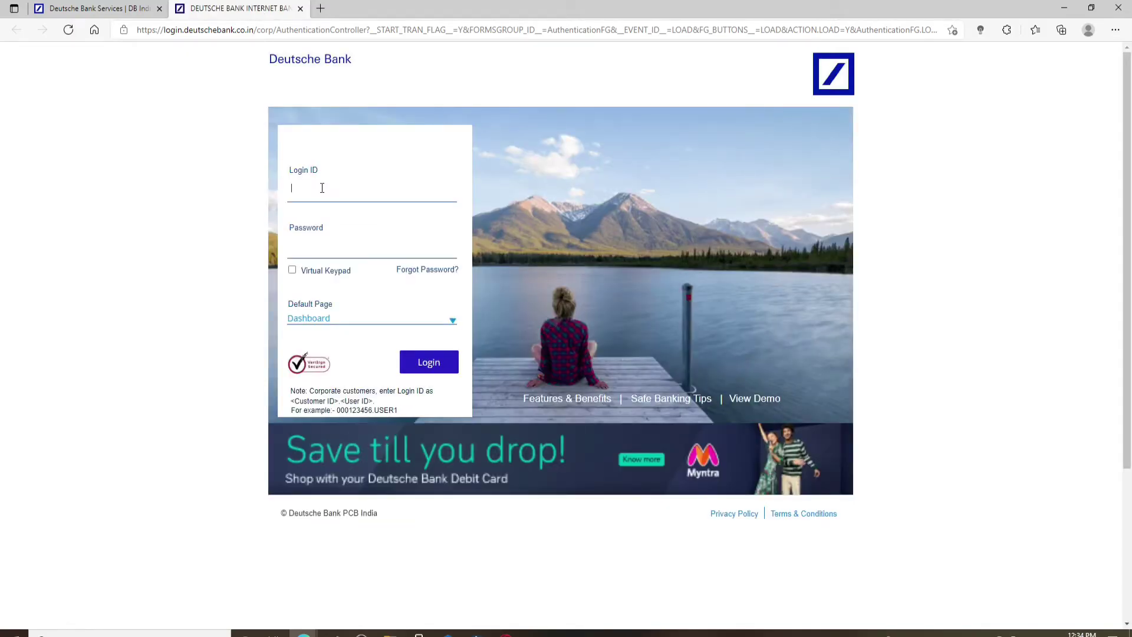
- Move from the entered login ID to the Password field
key("Tab")
type("**********")
- Toggle the Virtual Keypad on and off, and keep Dashboard as the default page
left_click(292, 272)
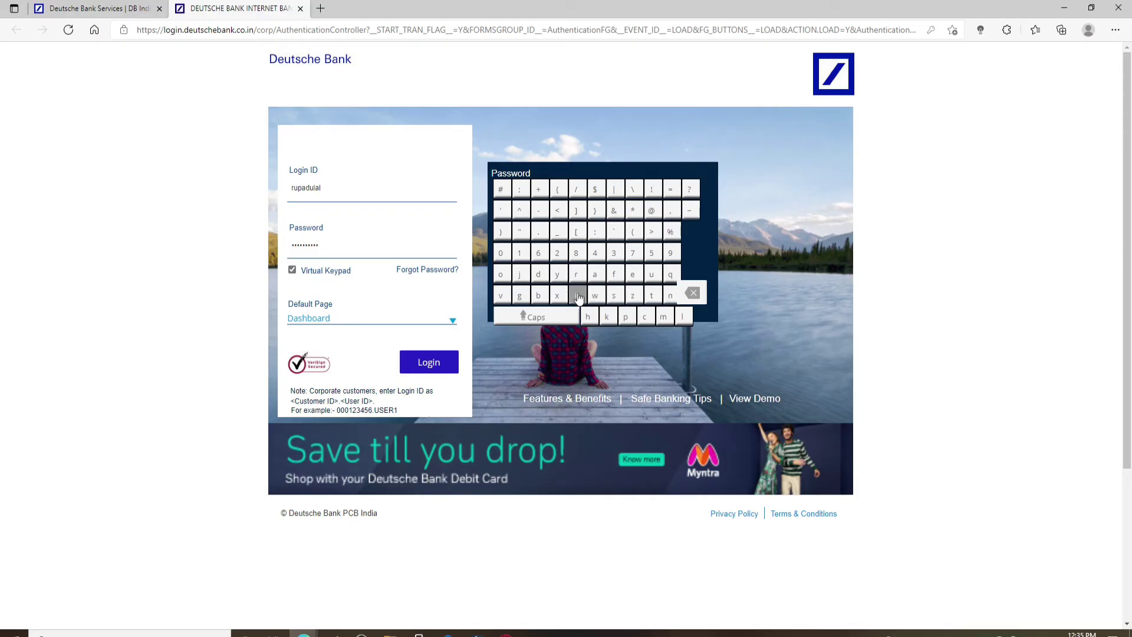
left_click(364, 315)
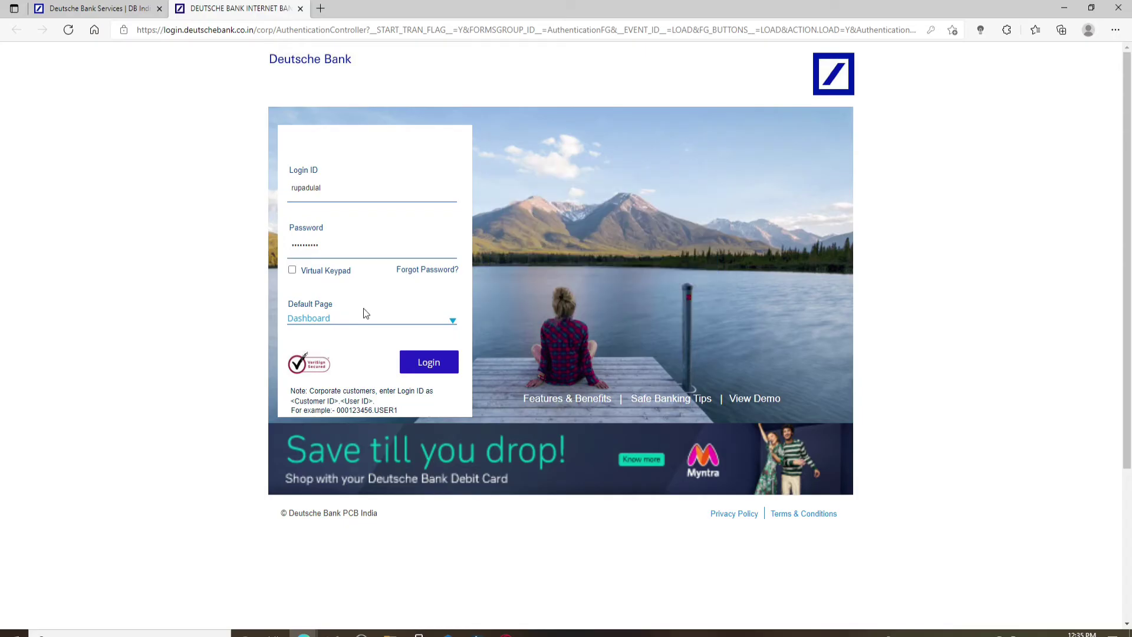
left_click(453, 320)
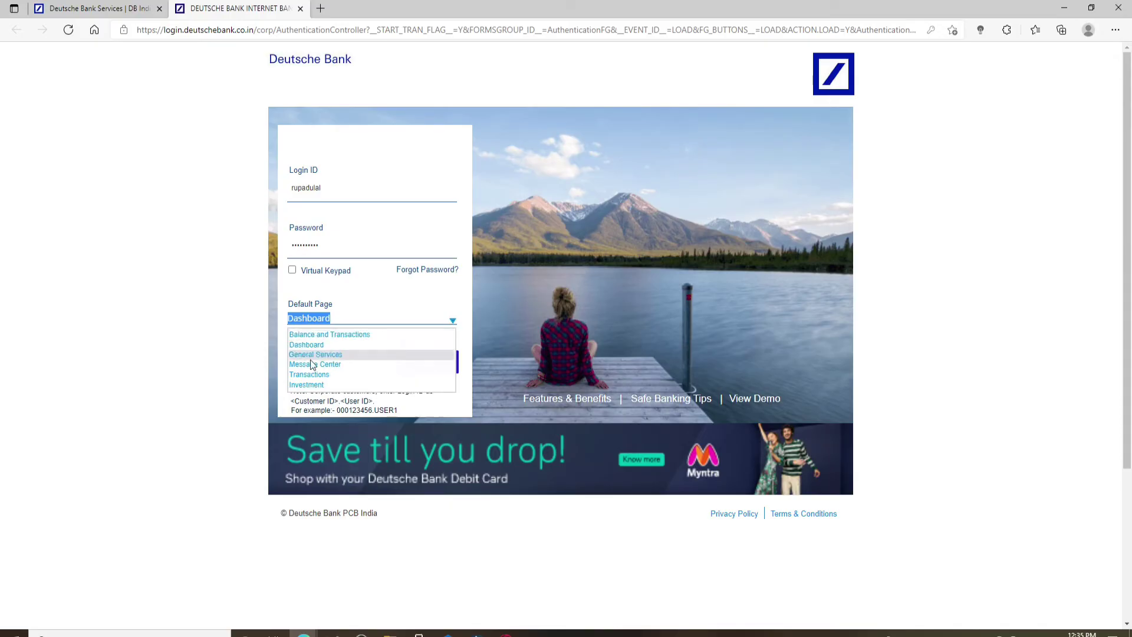
left_click(310, 343)
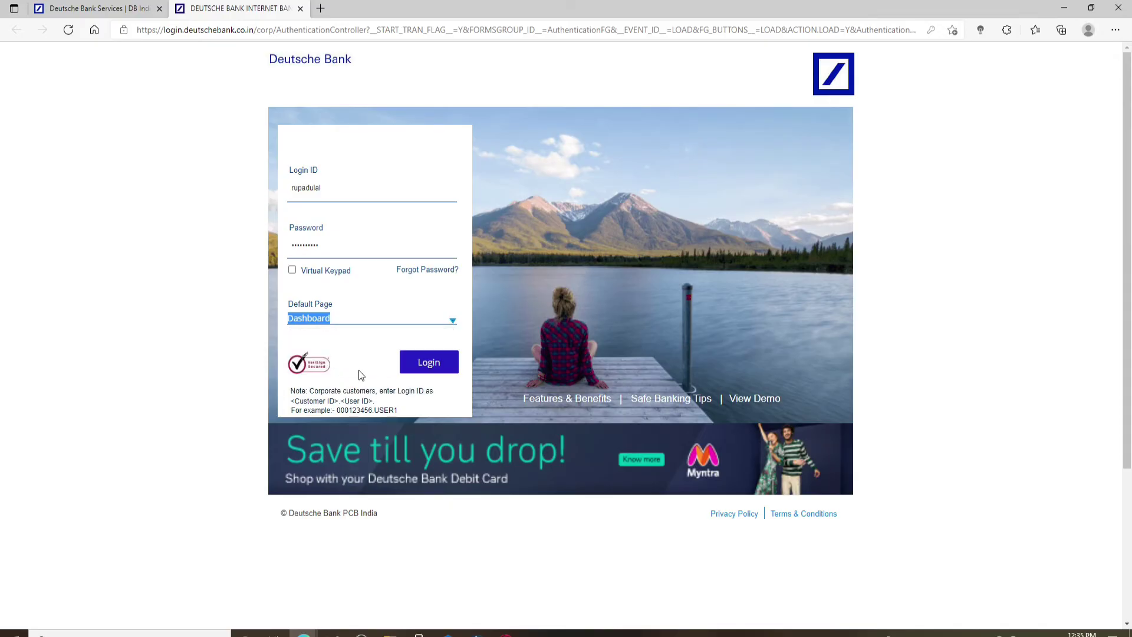